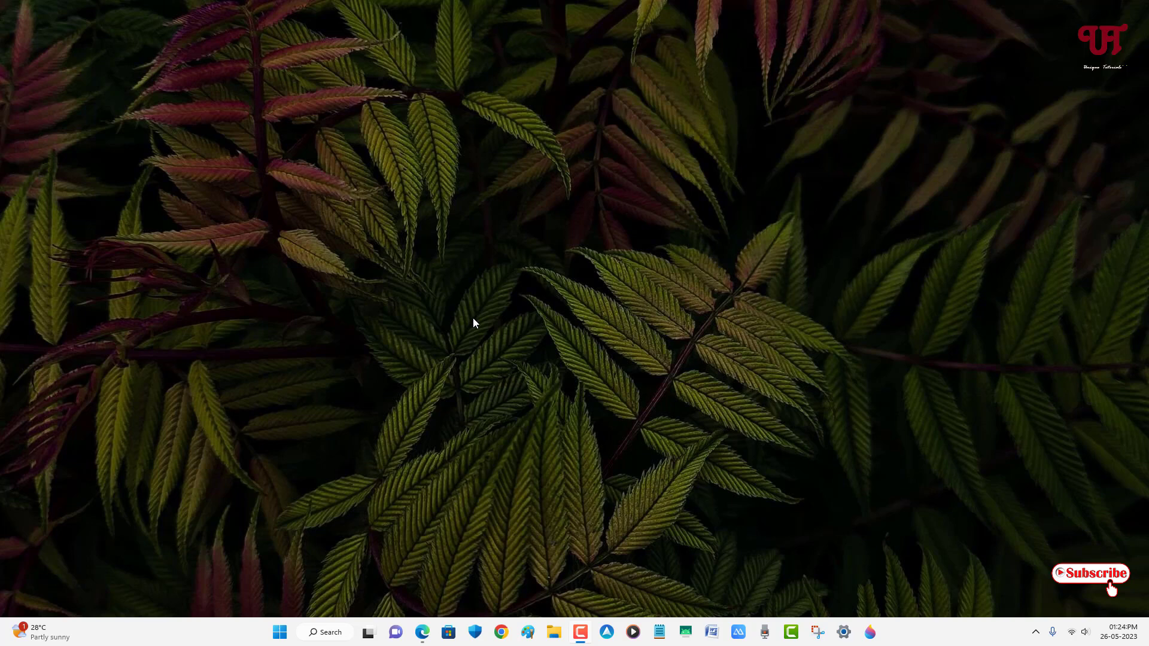
# Download MouseMoveByKey-2.0.zip from the Assets of the repository's v2.0.0 release
pyautogui.click(430, 637)
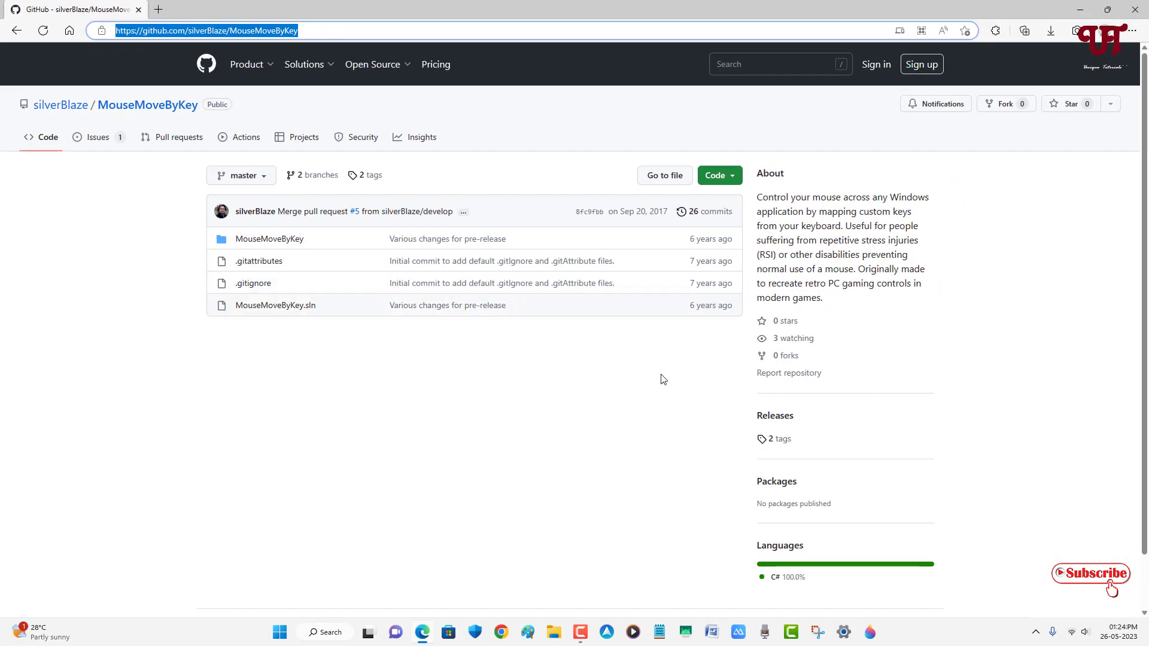
pyautogui.click(772, 441)
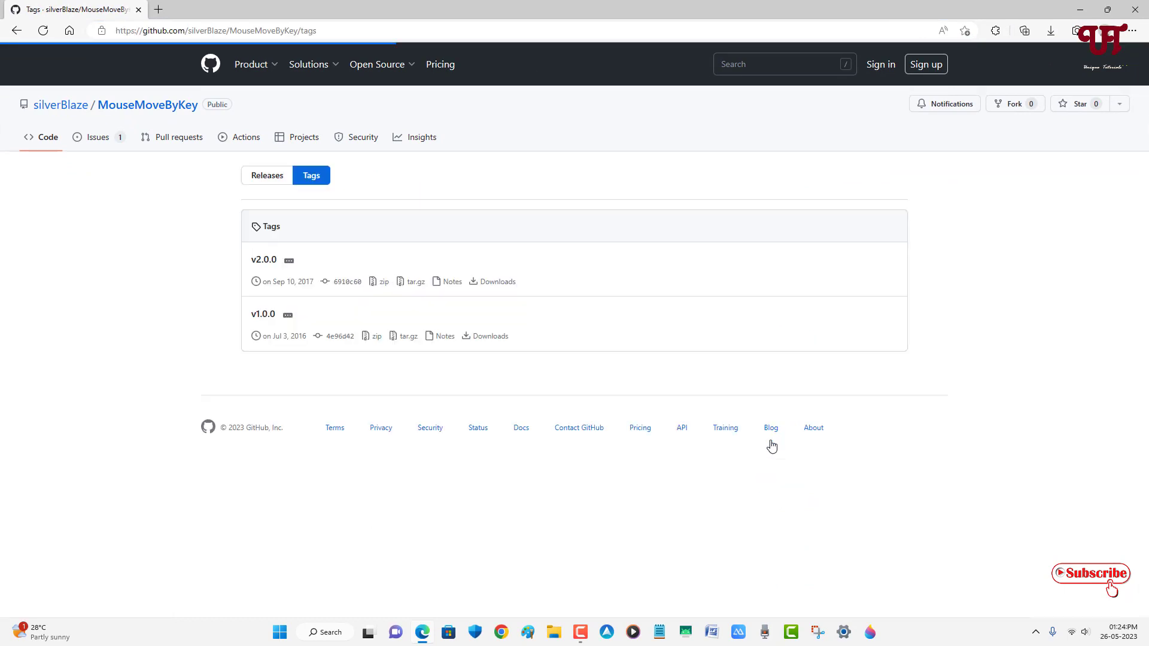
pyautogui.click(261, 265)
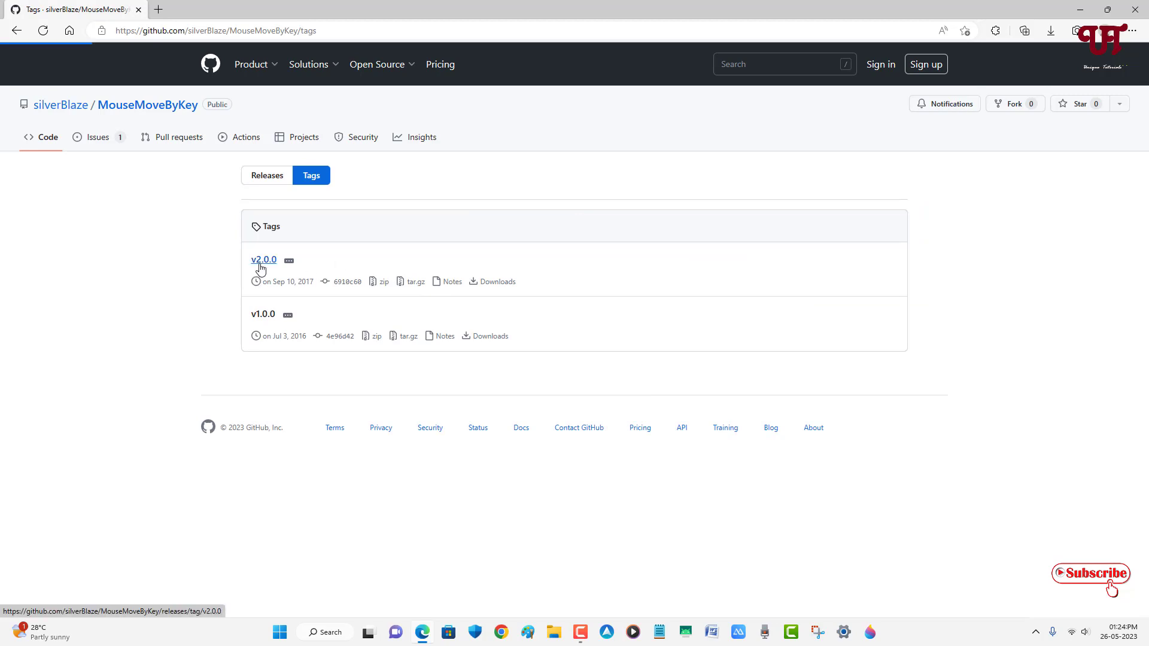
pyautogui.scroll(-3, 363, 349)
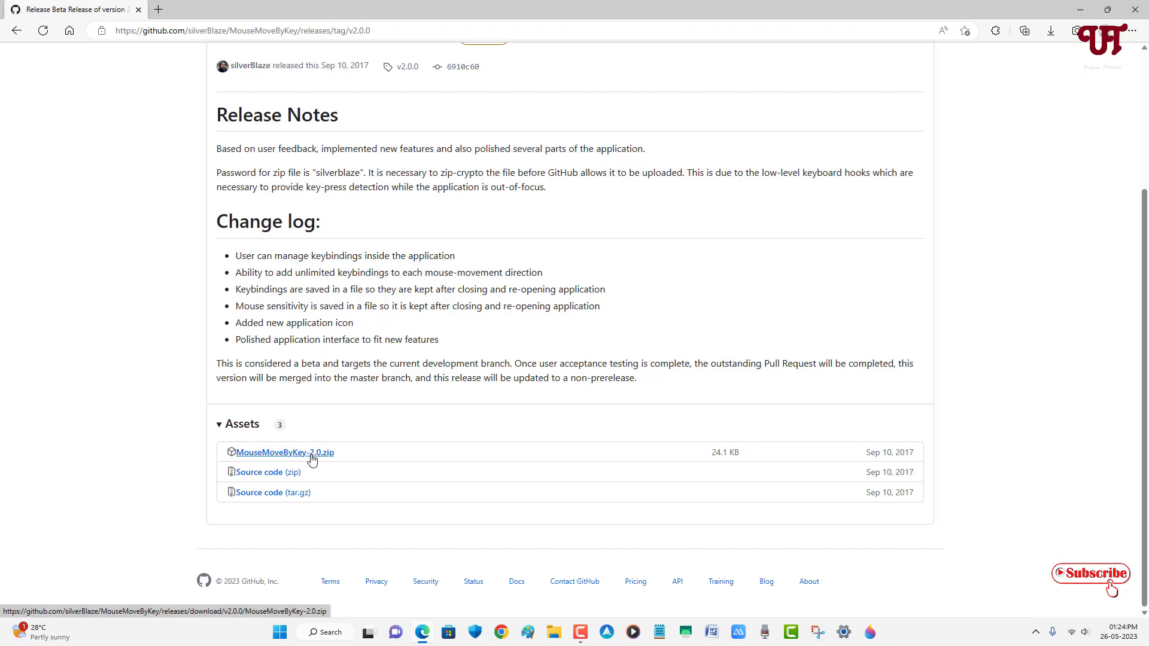
pyautogui.click(312, 459)
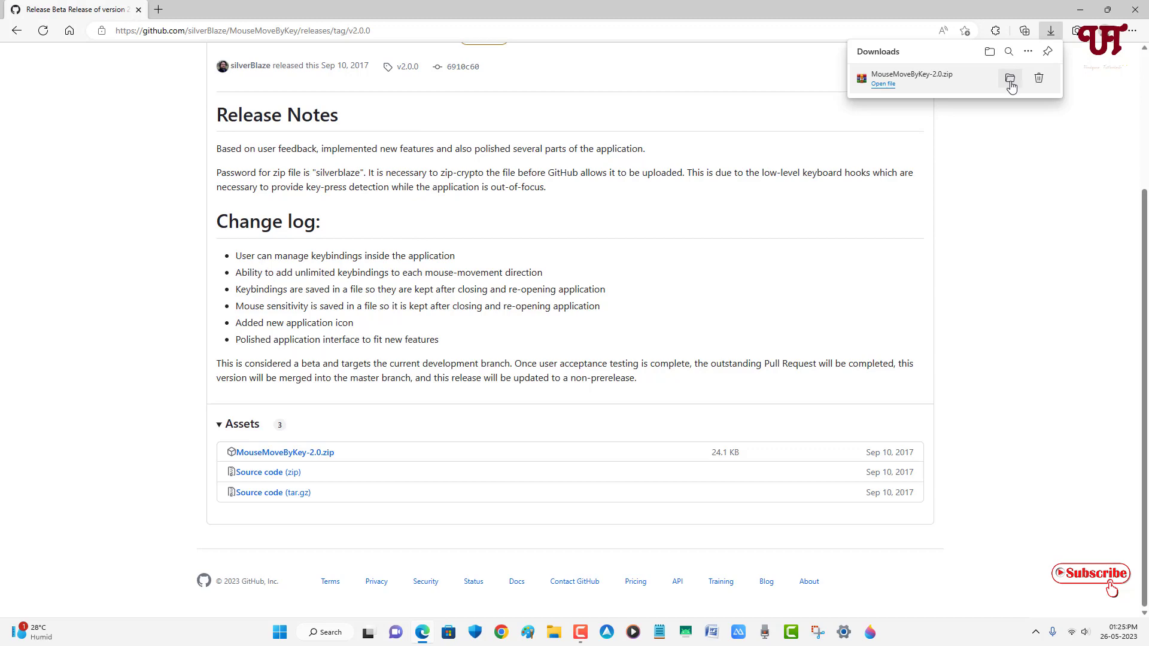
# Open the downloaded MouseMoveByKey-2.0.zip in WinRAR and extract it, entering the archive password
pyautogui.click(1010, 85)
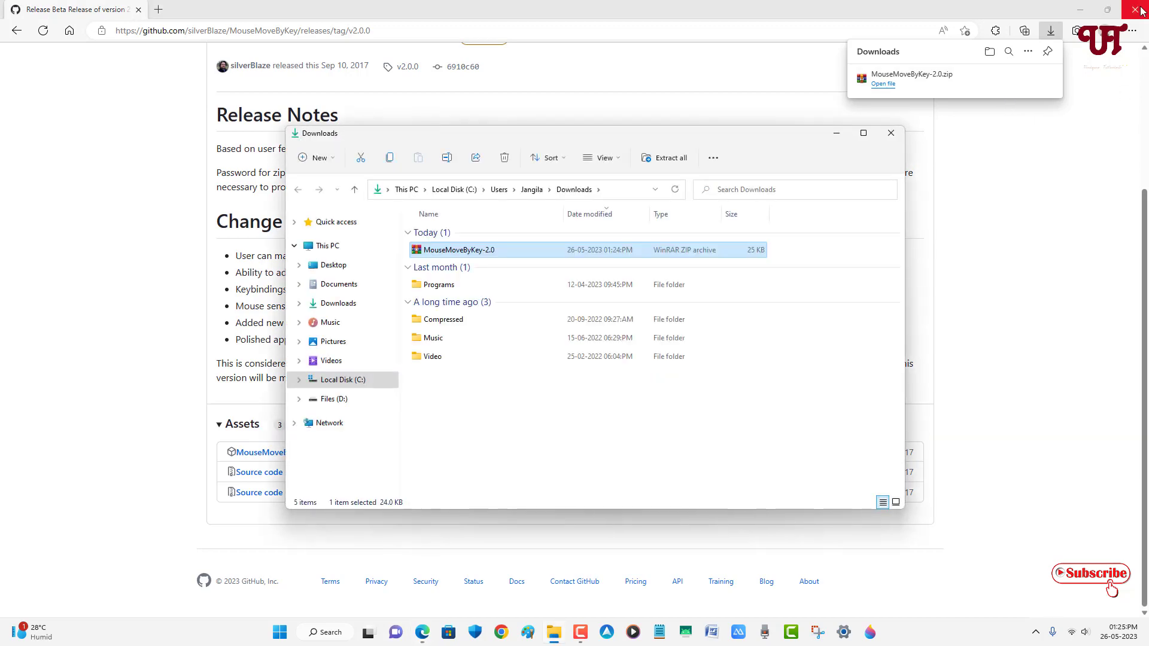
pyautogui.click(1140, 10)
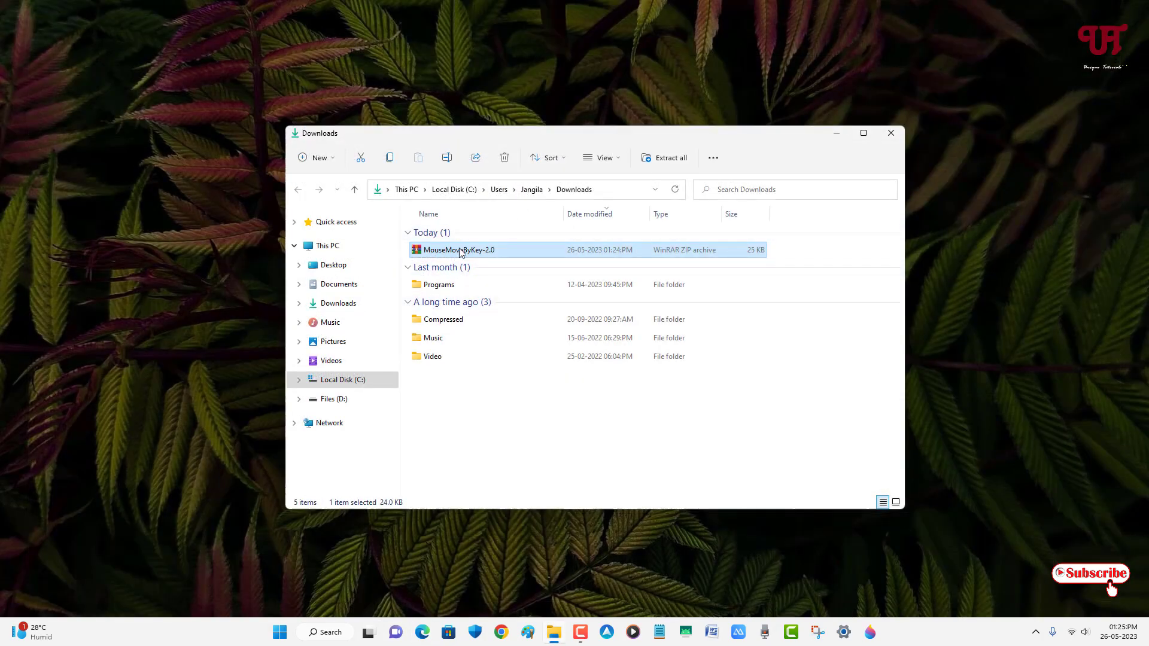
pyautogui.doubleClick(461, 251)
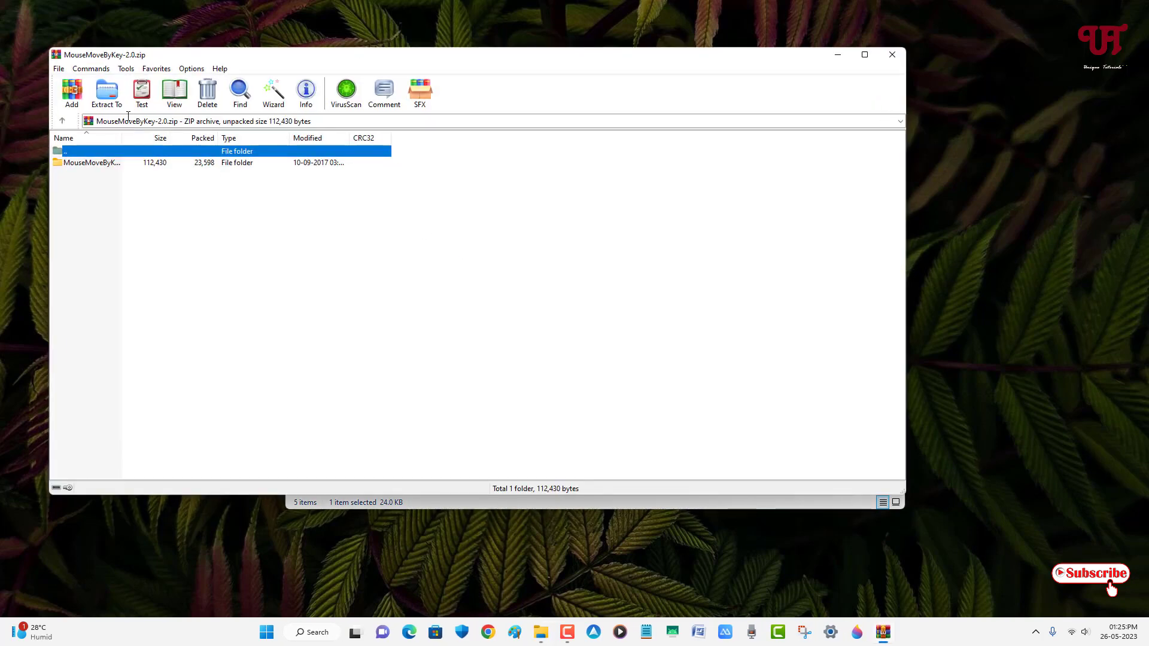
pyautogui.click(116, 98)
pyautogui.click(507, 395)
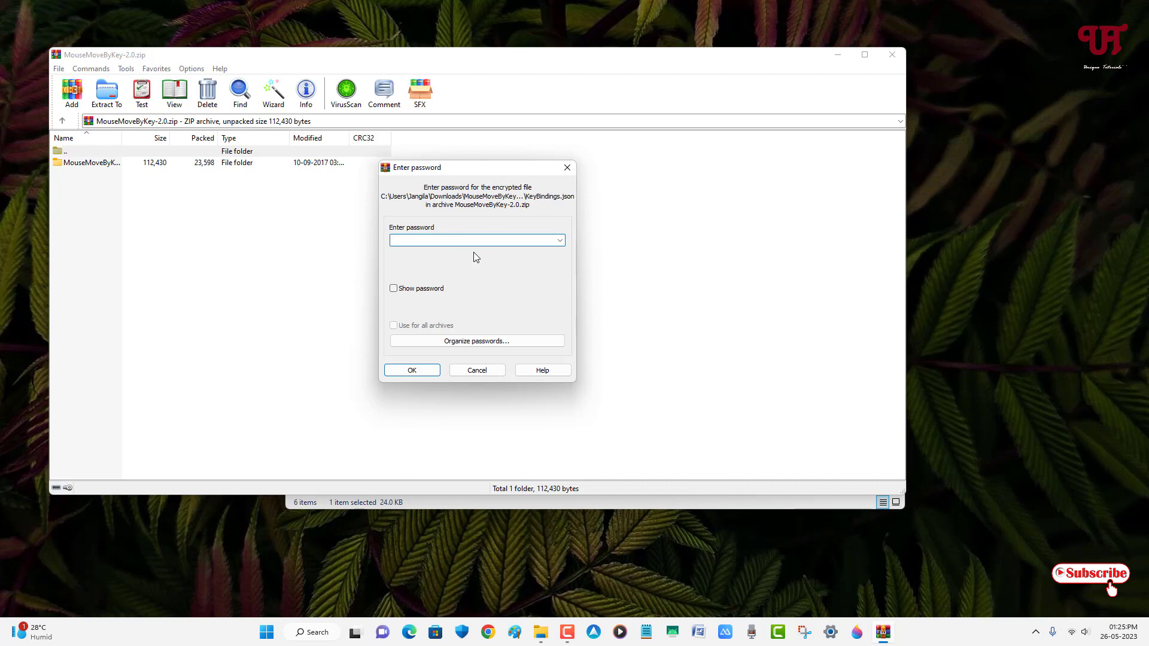
pyautogui.write('1234567890')
pyautogui.click(422, 375)
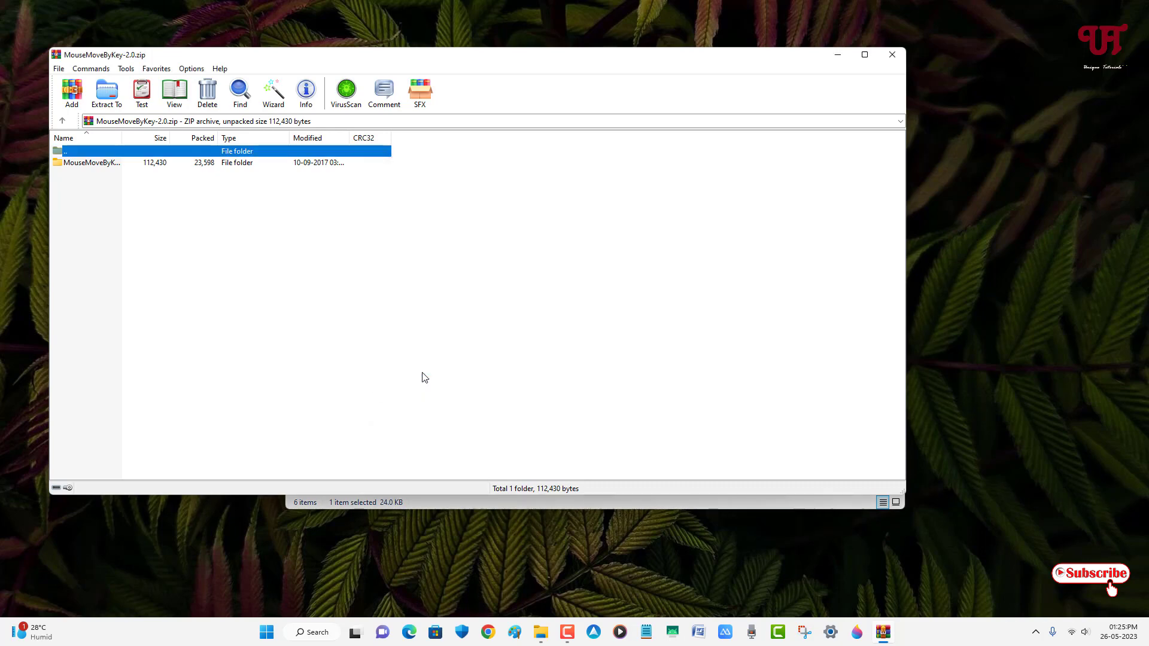
# Run MouseMoveByKey.exe from the extracted MouseMoveByKey-2.0\MouseMoveByKey folder and minimize Explorer
pyautogui.click(898, 58)
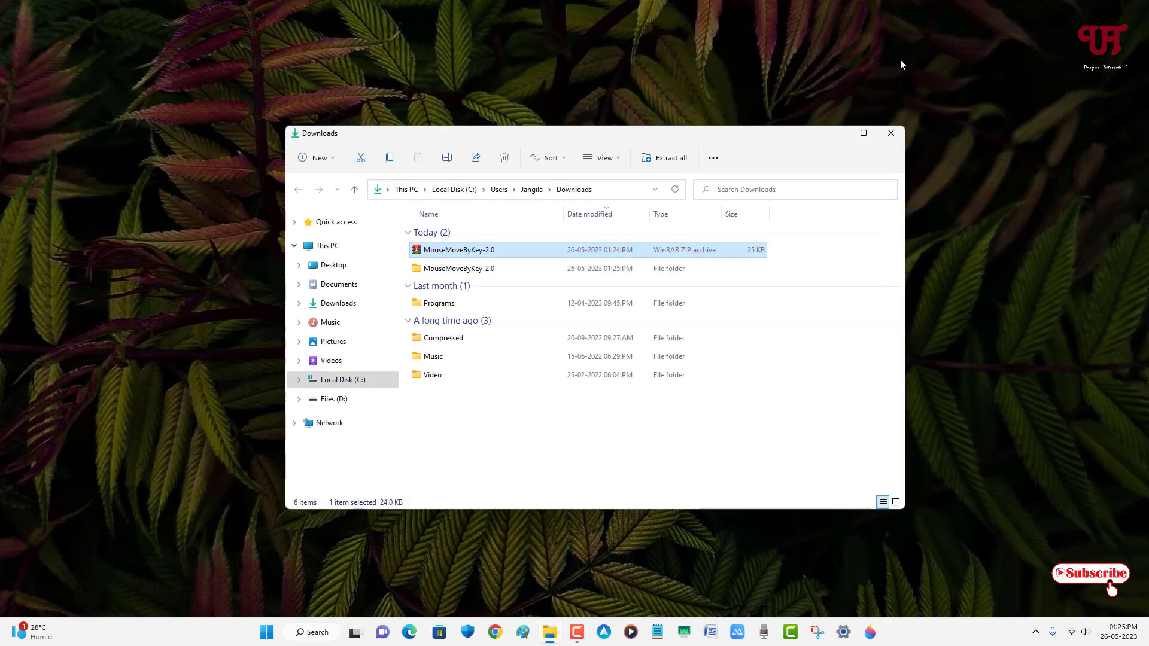
pyautogui.doubleClick(506, 268)
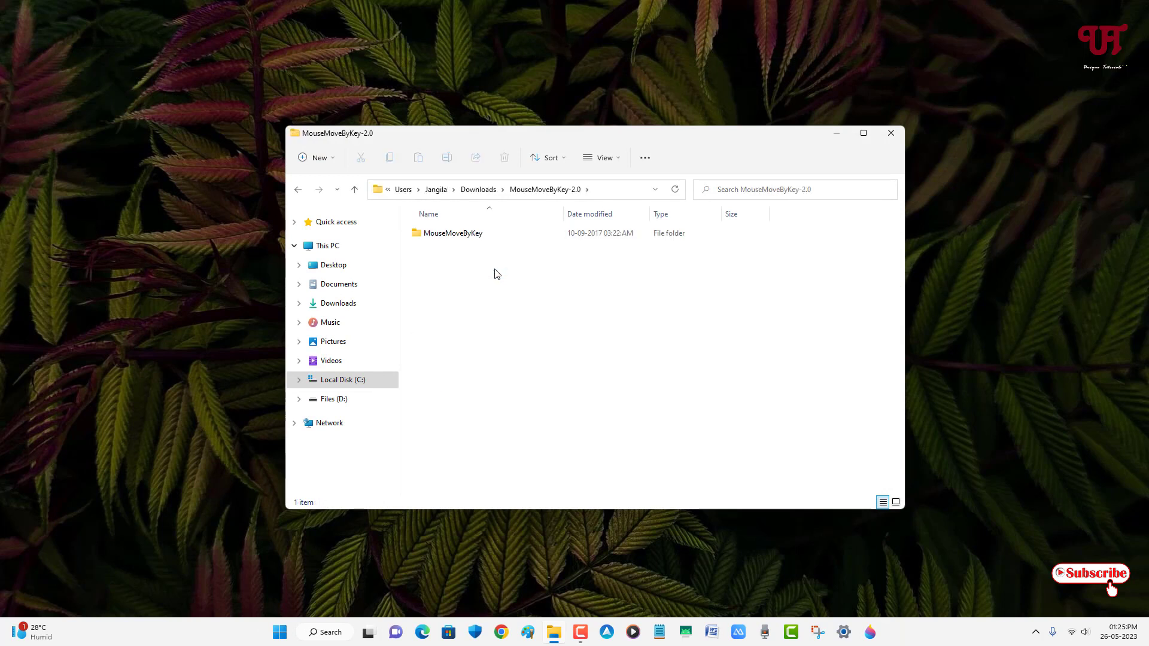
pyautogui.doubleClick(477, 240)
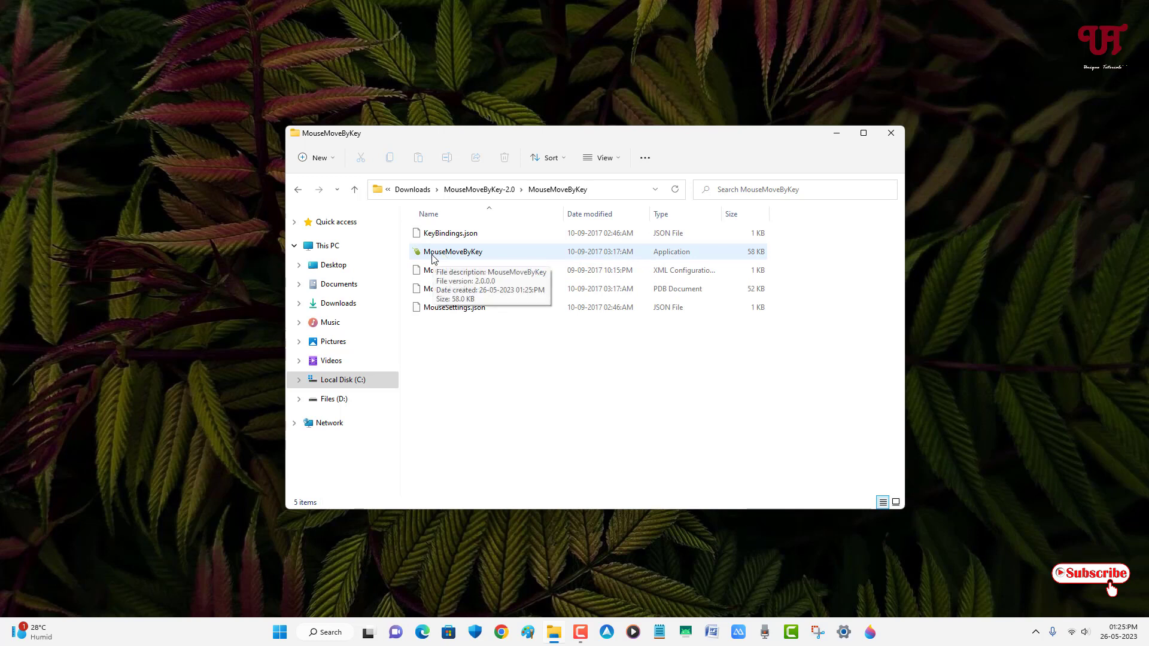
pyautogui.doubleClick(472, 254)
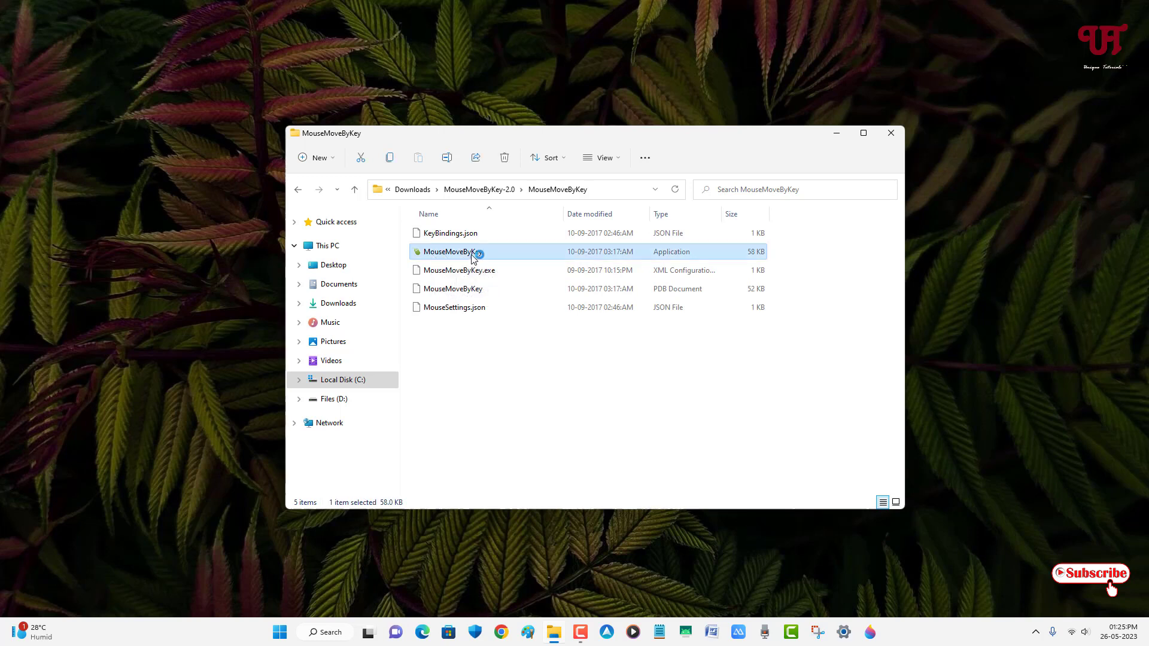
pyautogui.click(840, 134)
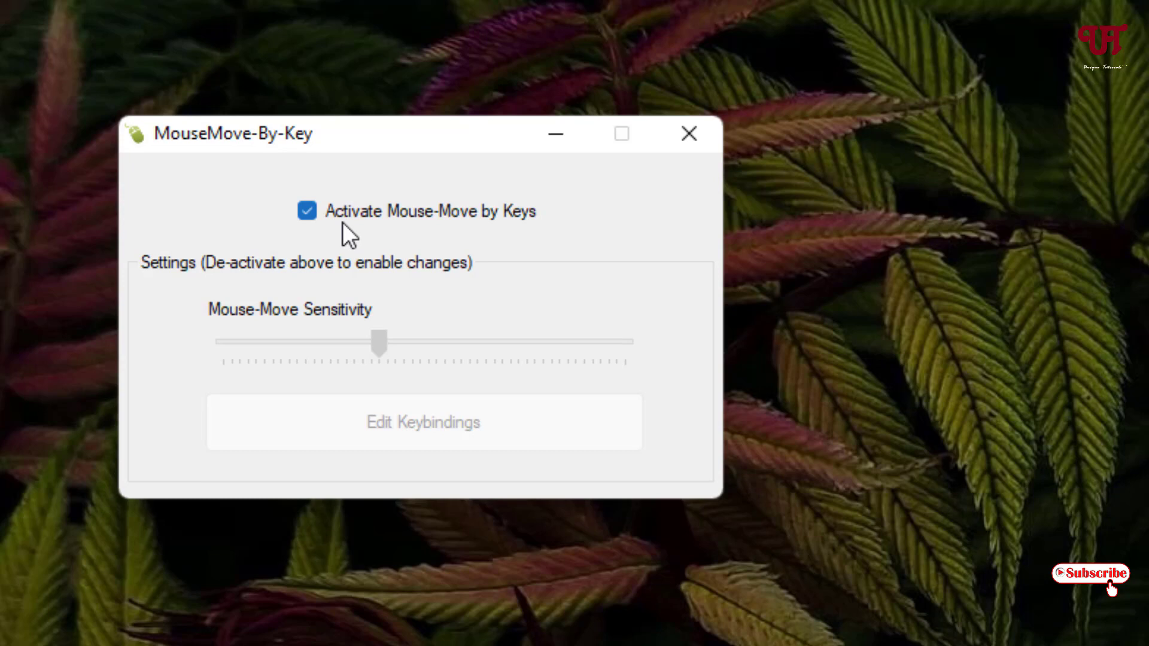
# Uncheck Activate Mouse-Move by Keys and drag the Mouse-Move Sensitivity slider fully left
pyautogui.click(313, 212)
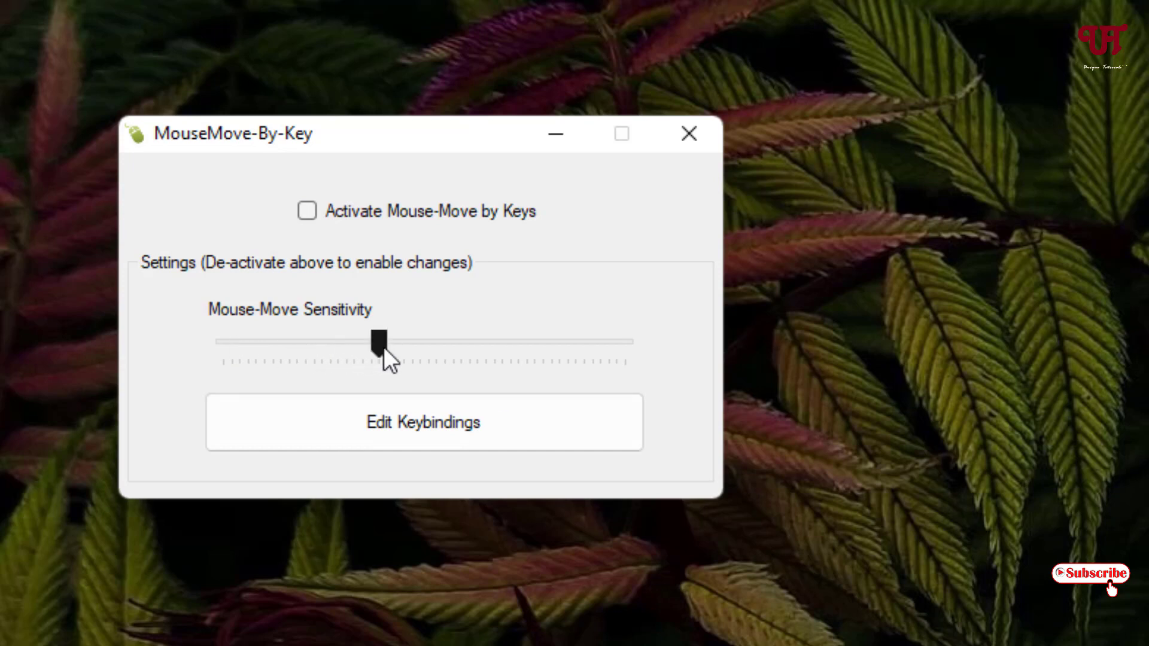
pyautogui.moveTo(383, 348); pyautogui.dragTo(279, 346)
pyautogui.moveTo(222, 356); pyautogui.dragTo(220, 350)
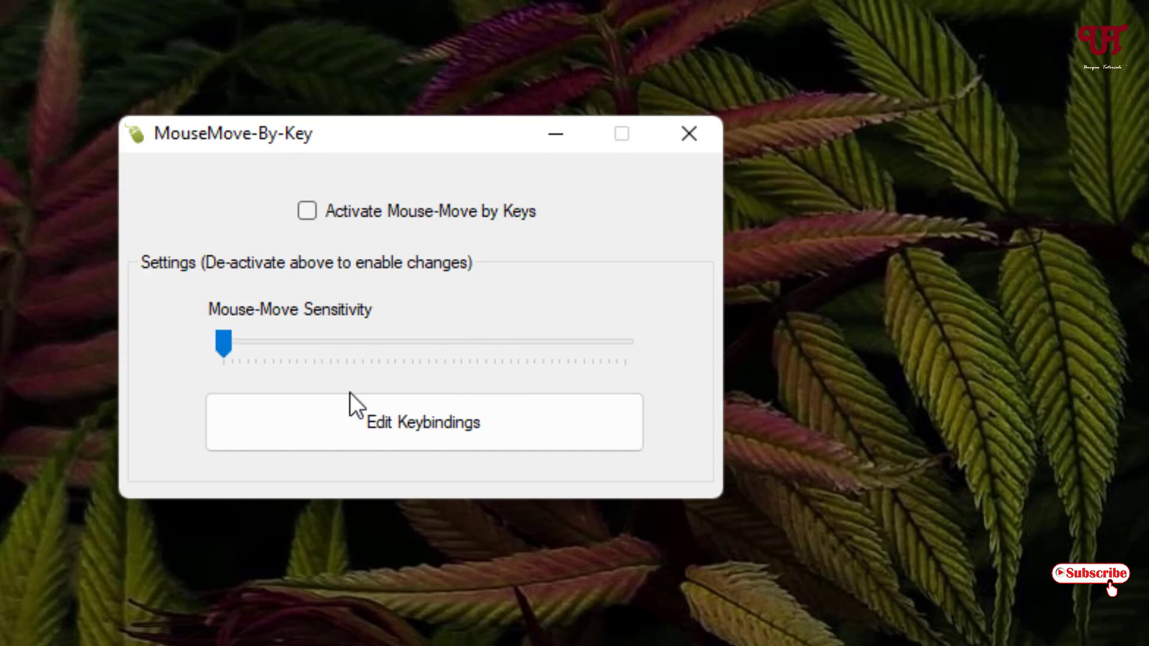
# In Assign Key Bindings, replace PgUp with U for up and PgDn with N for down
pyautogui.click(388, 429)
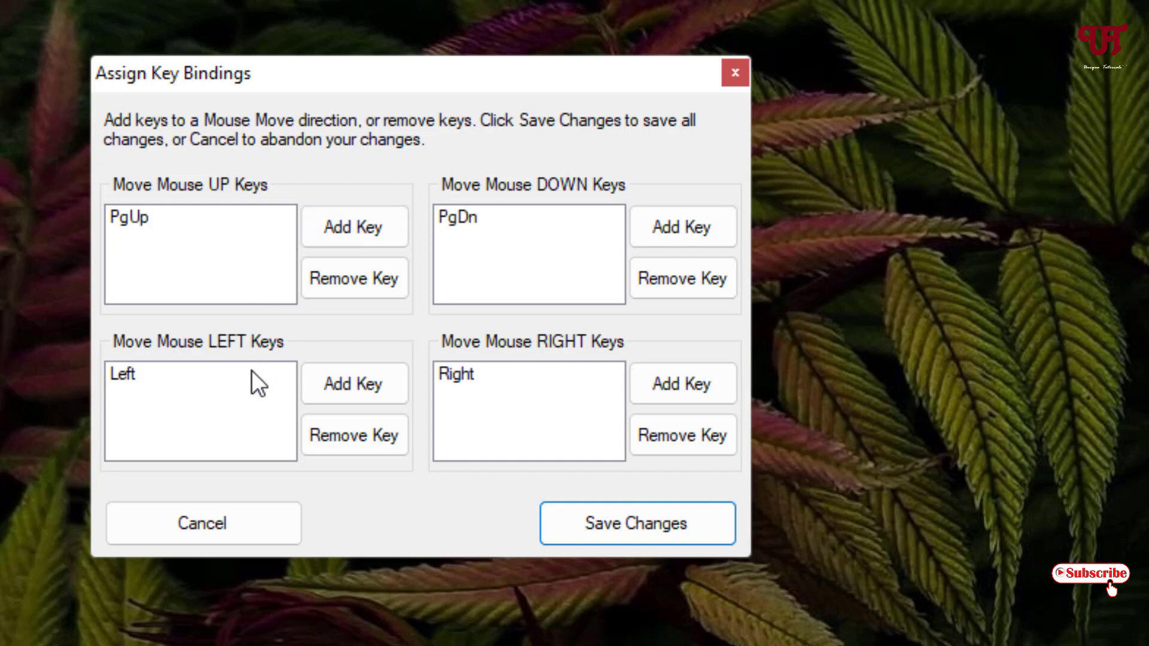
pyautogui.click(191, 217)
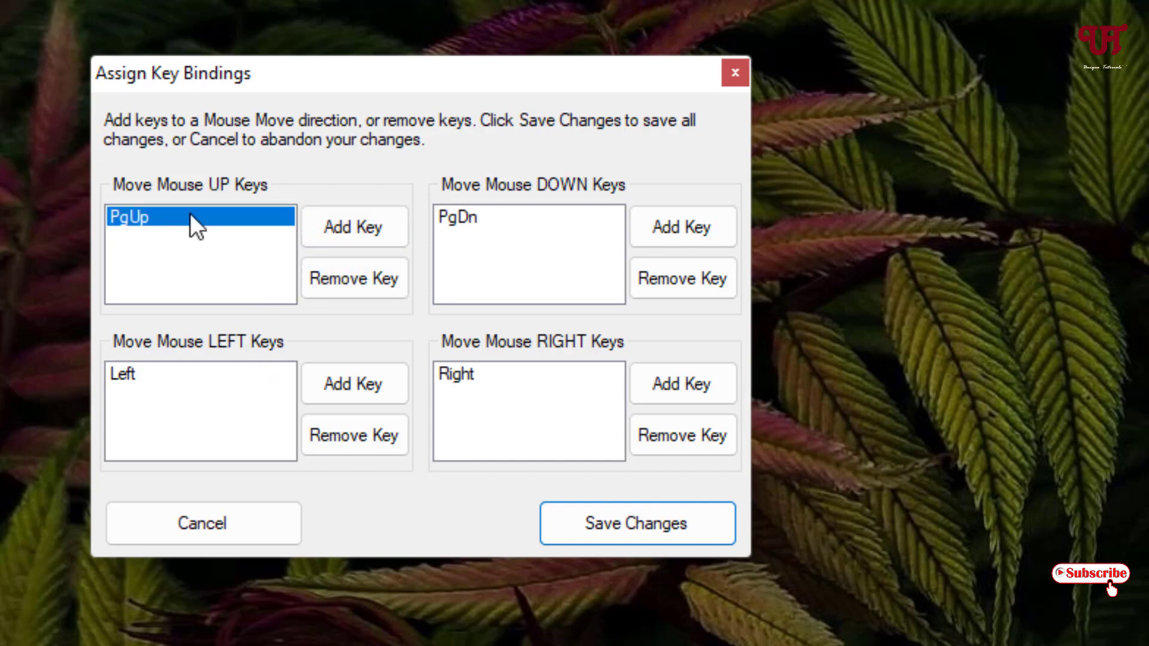
pyautogui.click(350, 280)
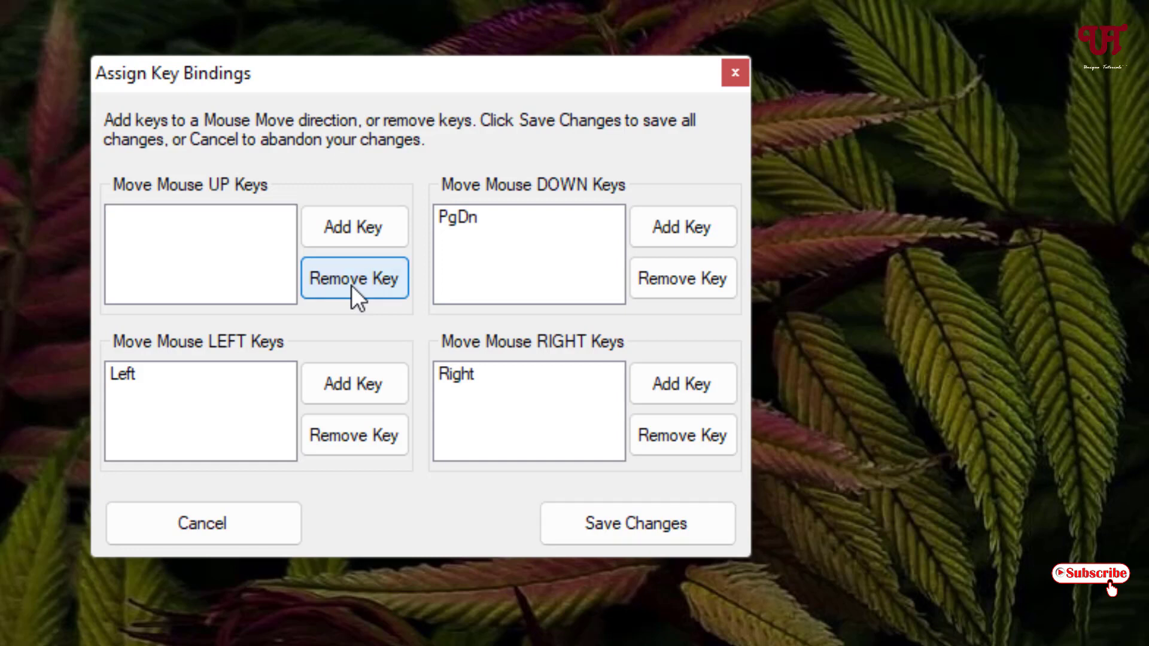
pyautogui.click(360, 235)
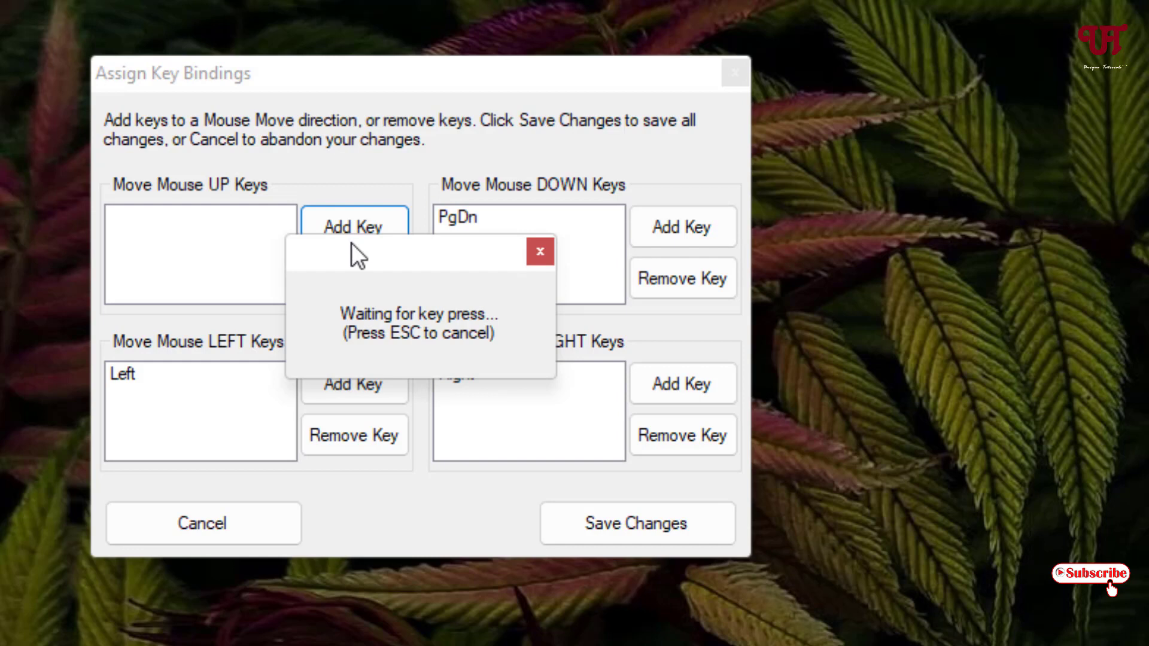
pyautogui.press('u')
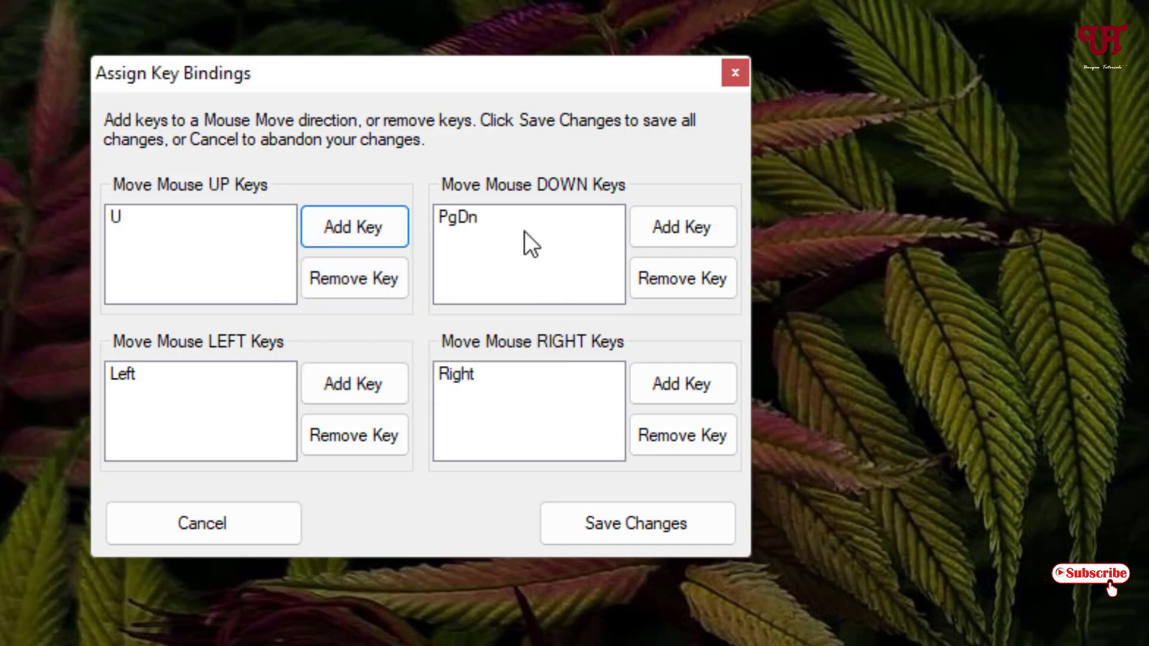
pyautogui.click(496, 218)
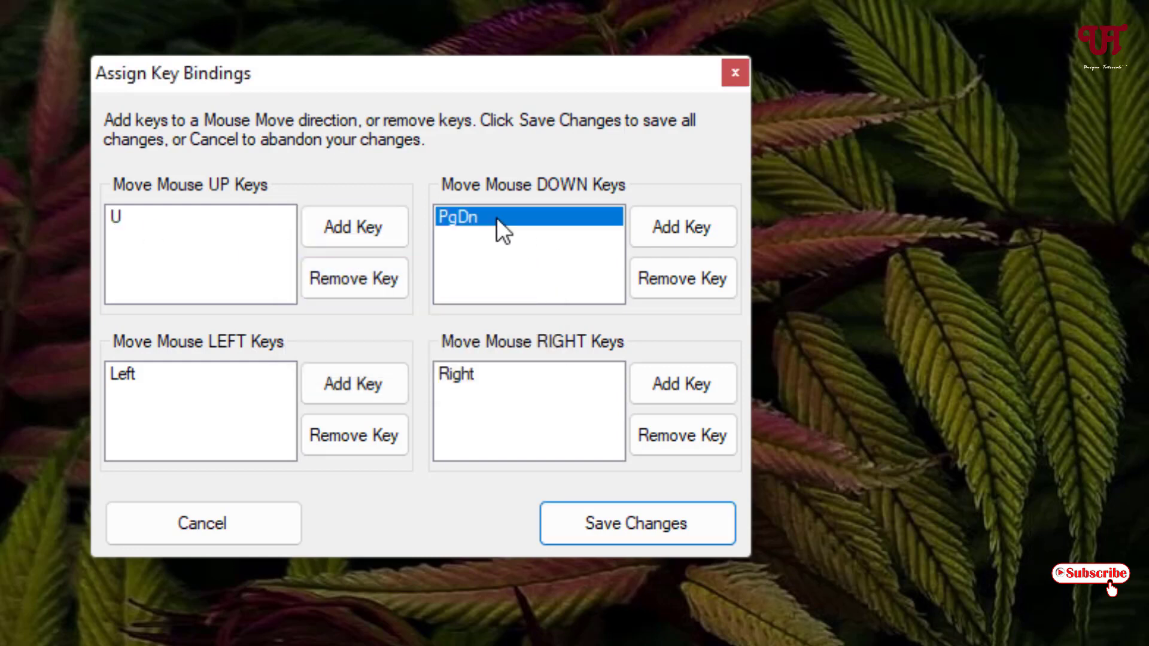
pyautogui.click(680, 285)
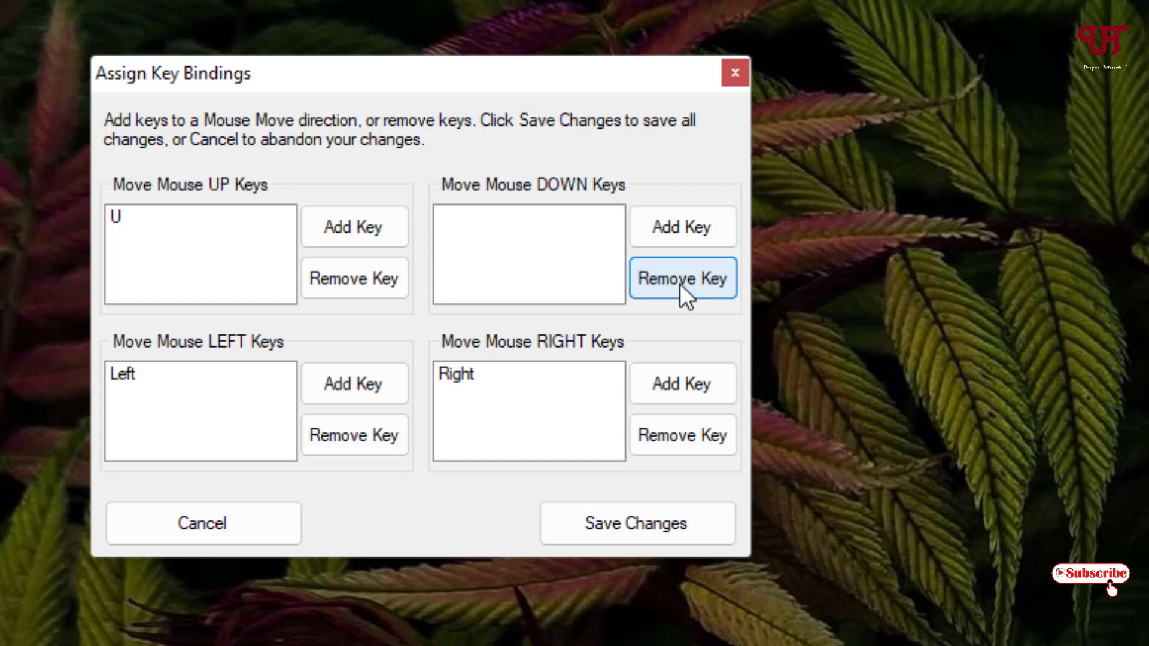
pyautogui.click(693, 229)
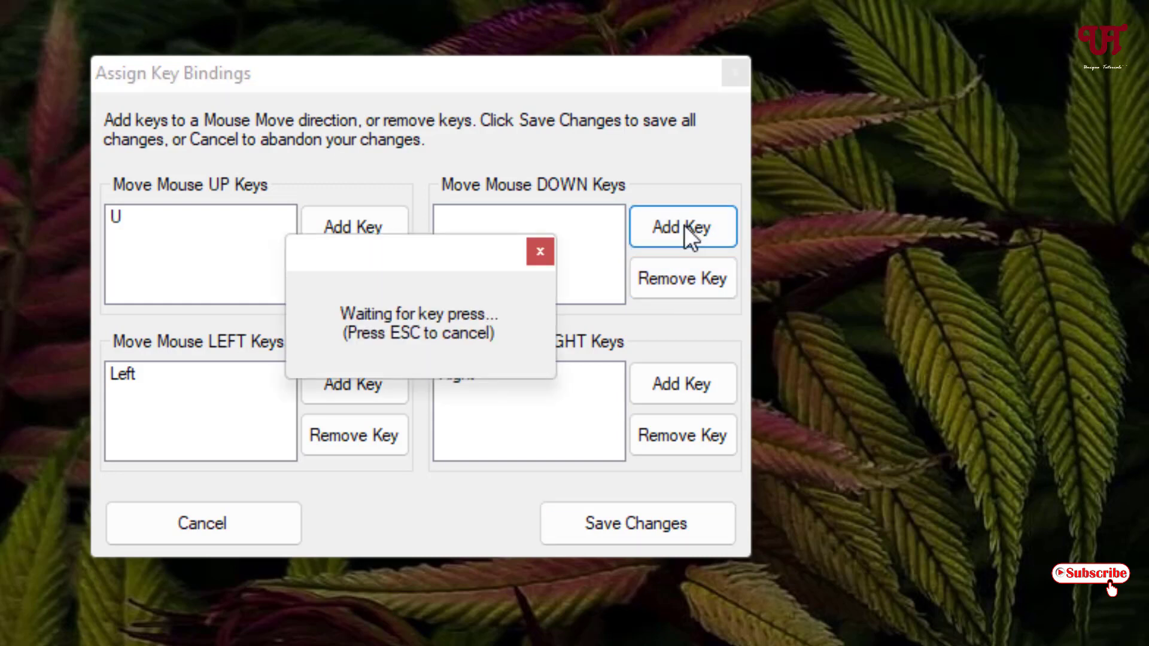
pyautogui.press('n')
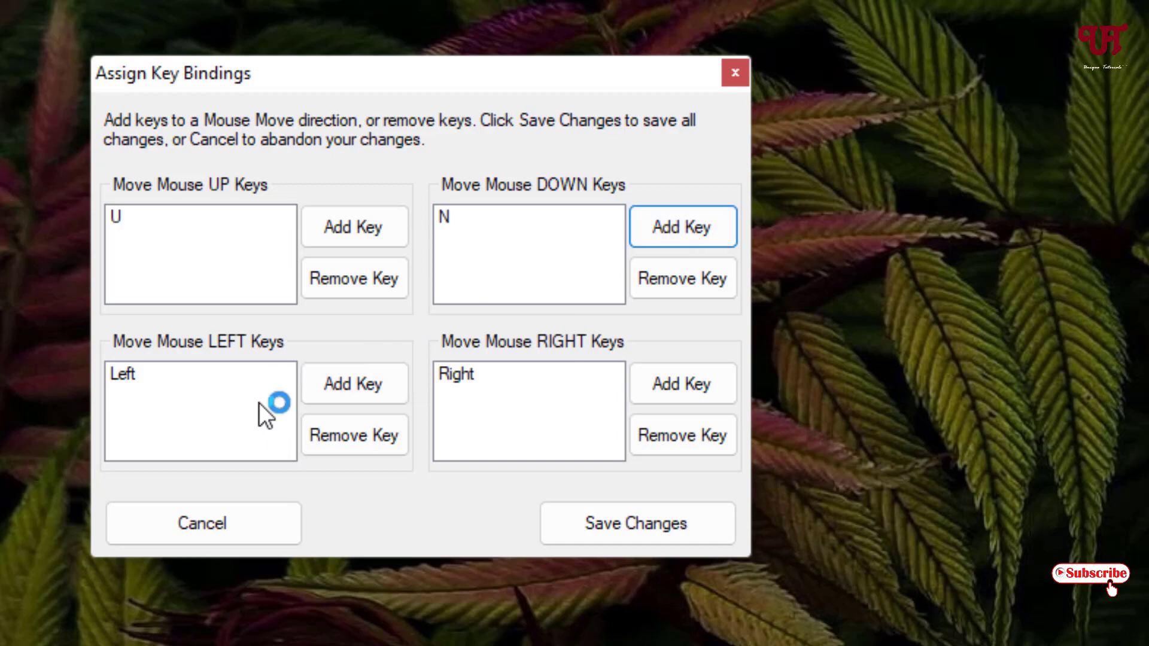
# Replace Left with H for moving left and Right with K for moving right
pyautogui.click(338, 432)
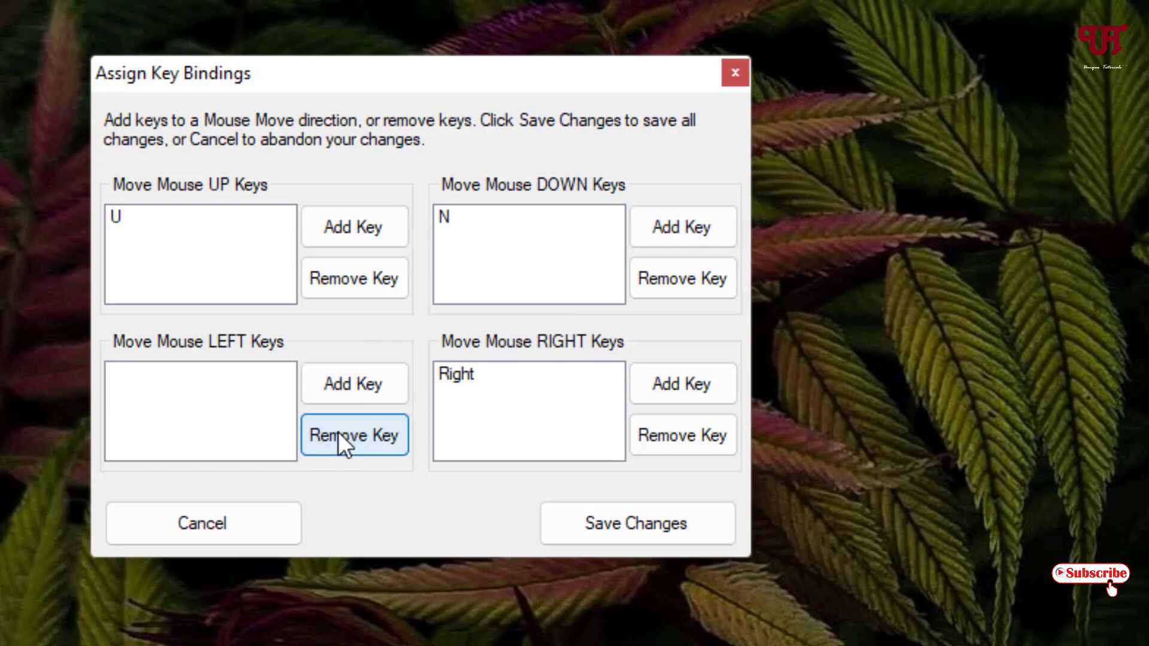
pyautogui.click(355, 384)
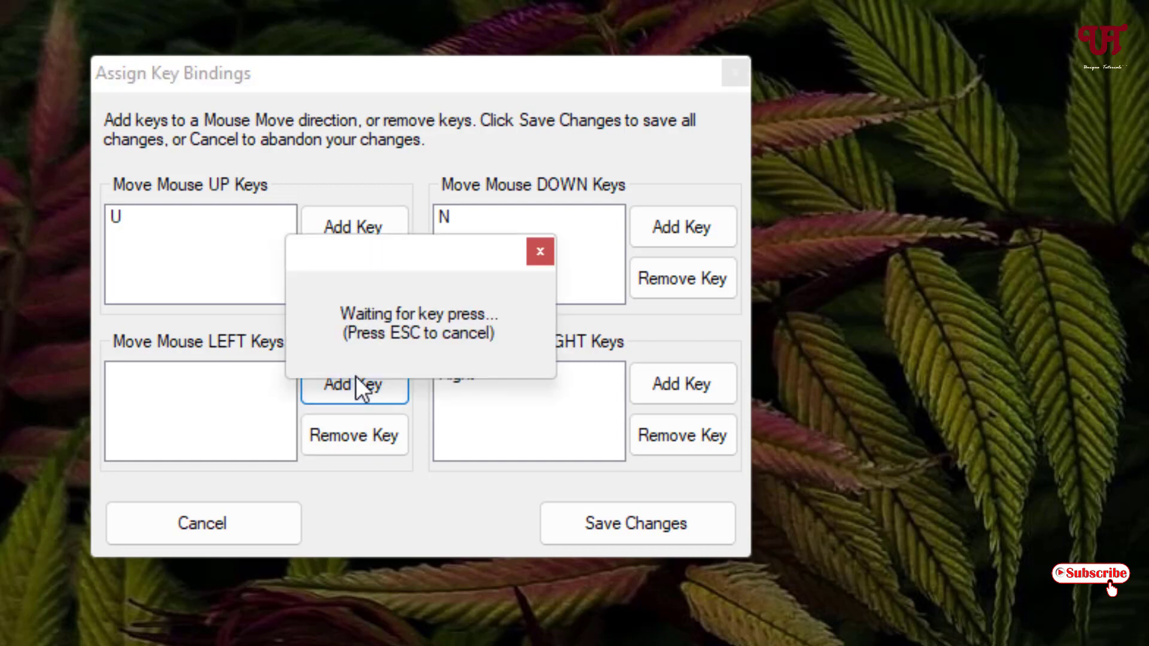
pyautogui.press('h')
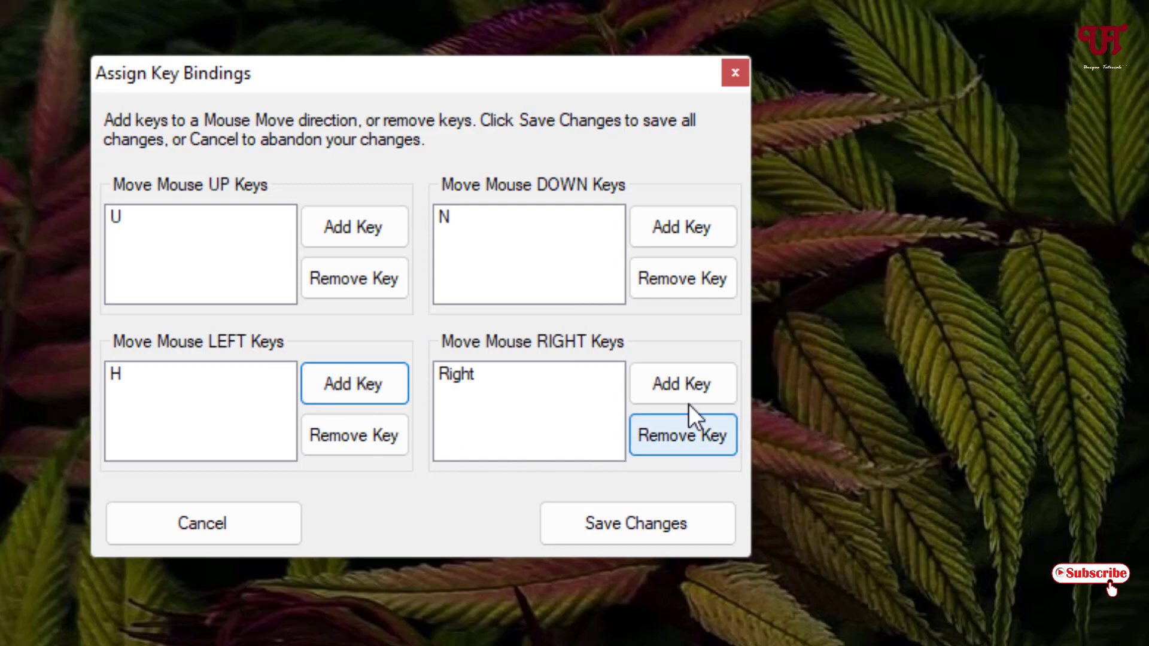
pyautogui.click(547, 375)
pyautogui.click(687, 443)
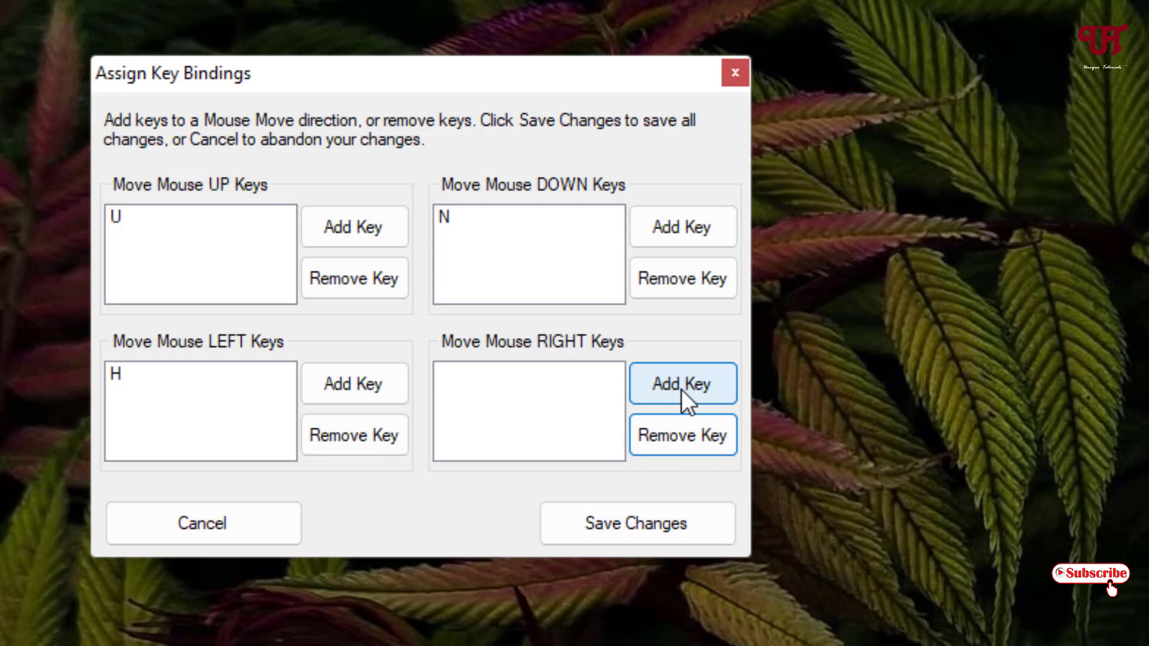
pyautogui.click(681, 389)
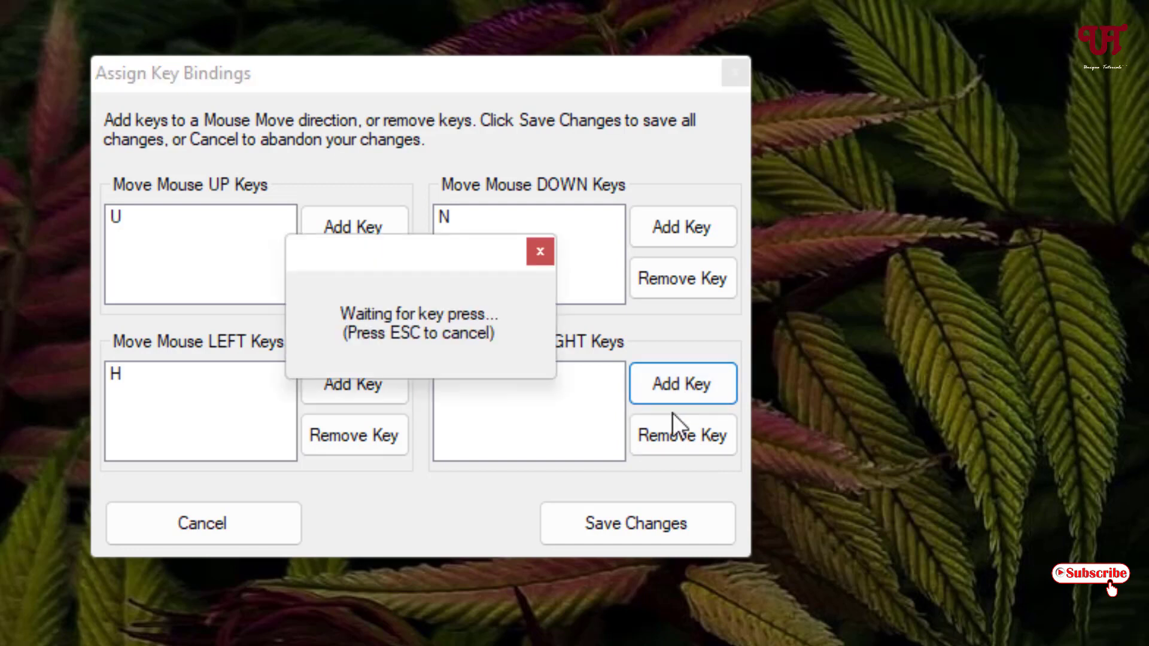
pyautogui.press('k')
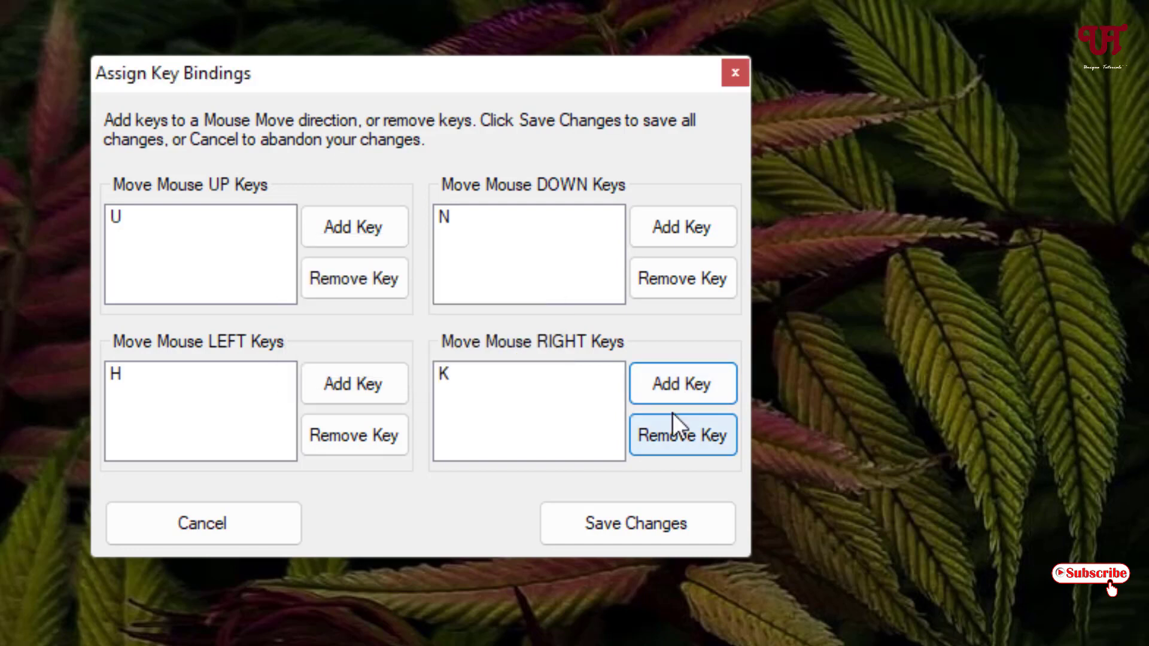
# Save the U/N/H/K key bindings and re-tick Activate Mouse-Move by Keys
pyautogui.click(603, 522)
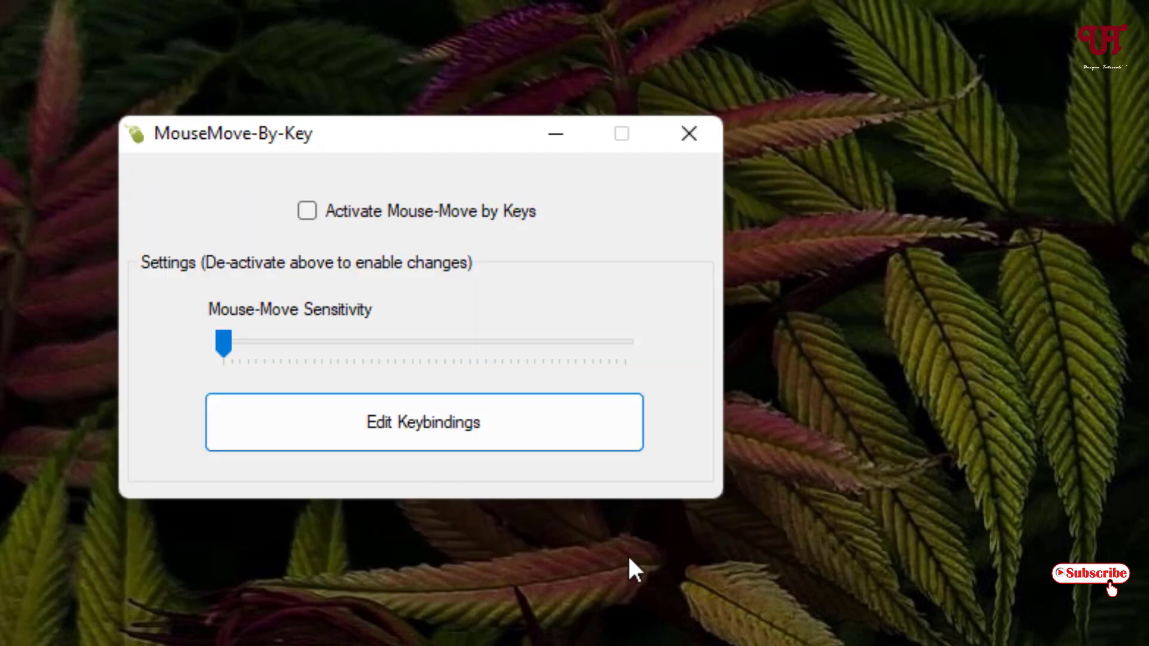
pyautogui.click(311, 213)
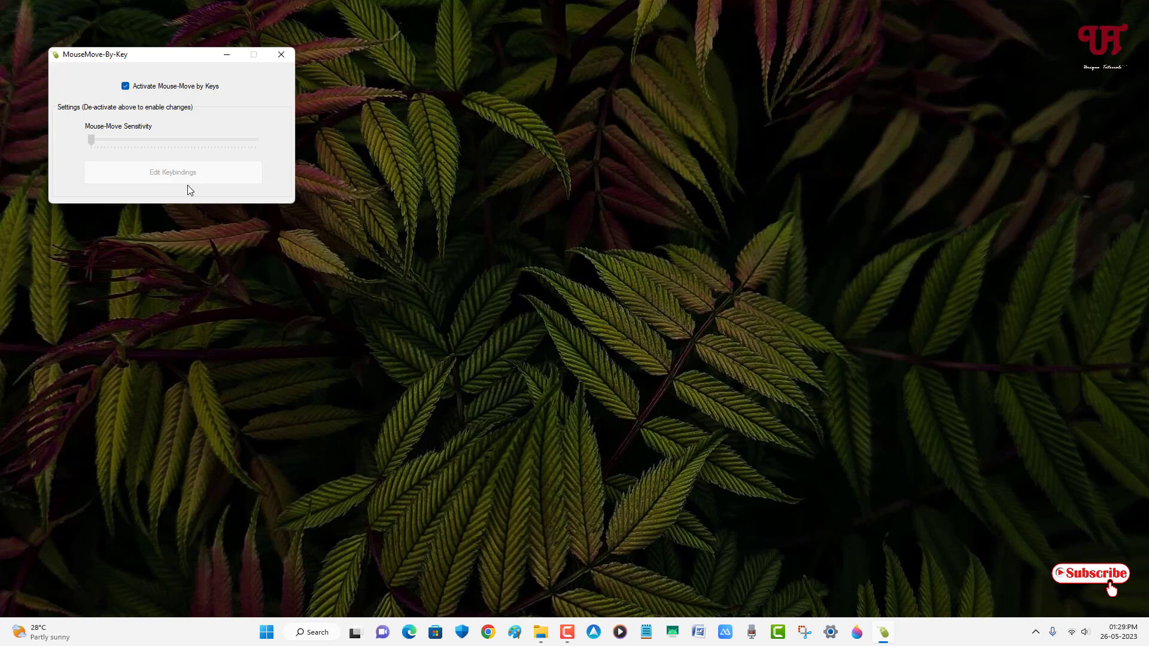
# Close the MouseMove-By-Key window with its X button
pyautogui.click(287, 54)
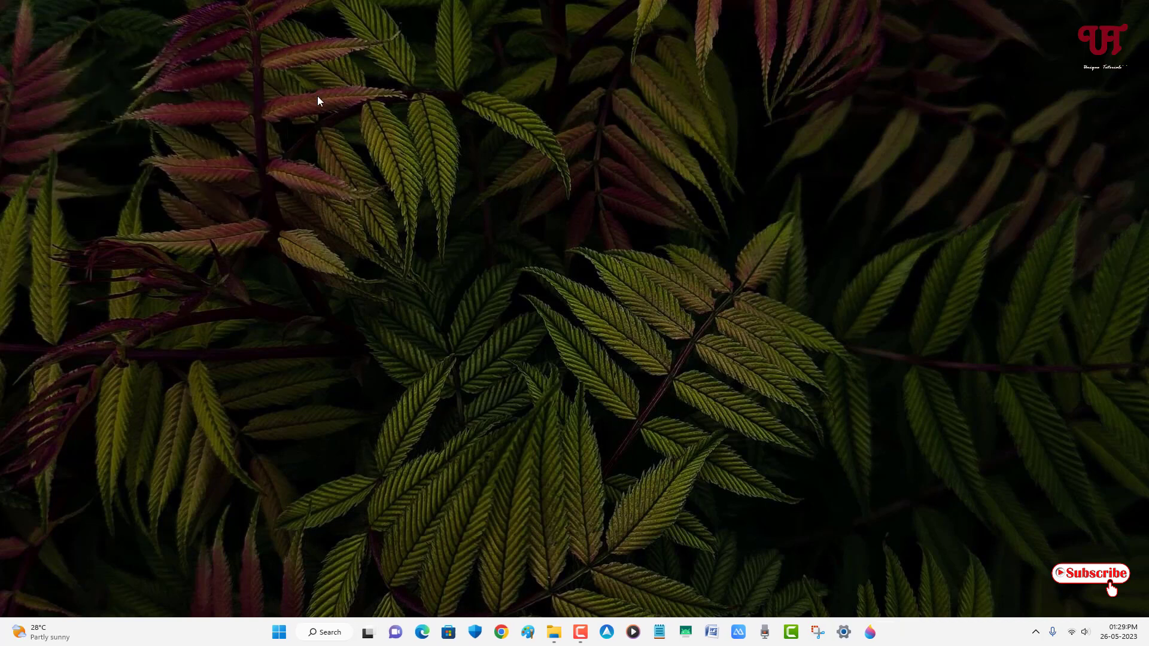